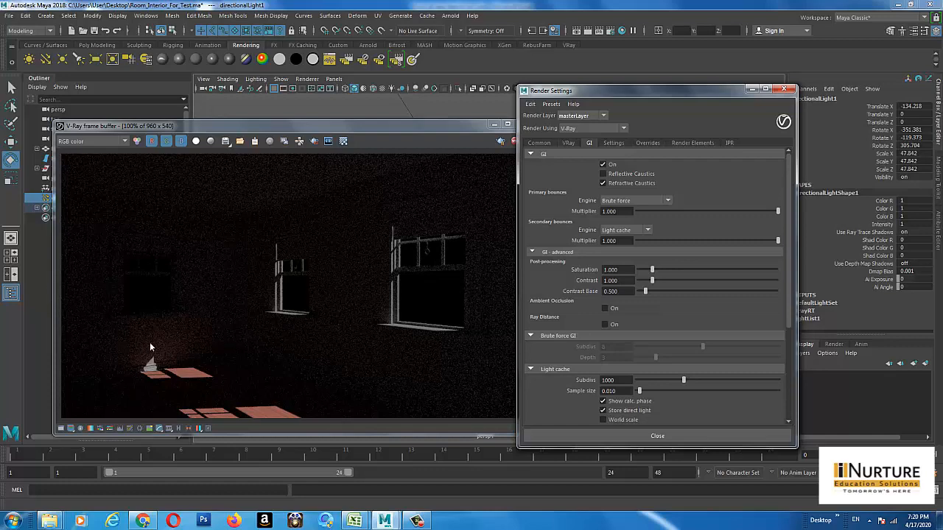
Select the rug inside the room and show its RedRug material attributes, with the render preview and Render Settings kept open.
left_click_drag(393, 125, 313, 127)
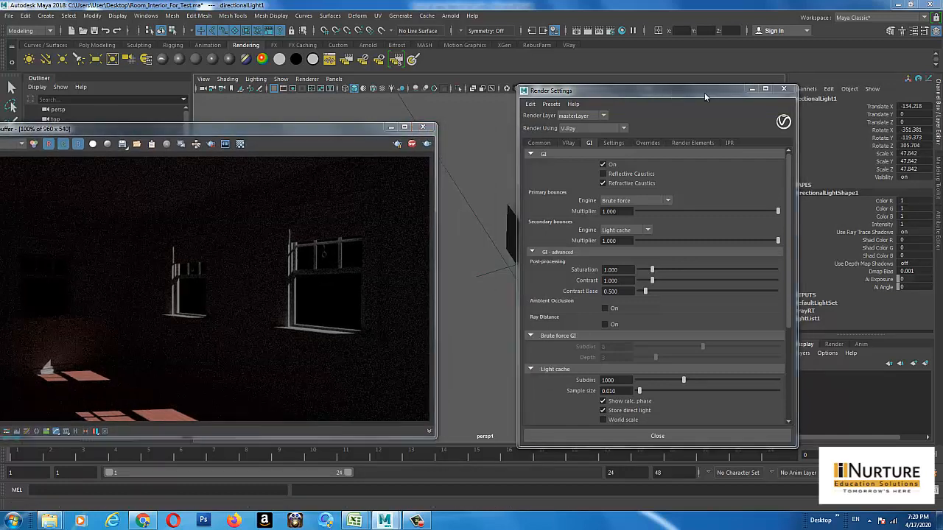
left_click_drag(705, 94, 835, 105)
left_click_drag(503, 299, 608, 291, "alt")
scroll(606, 221, "up", 3)
middle_click_drag(605, 193, 534, 265, "alt")
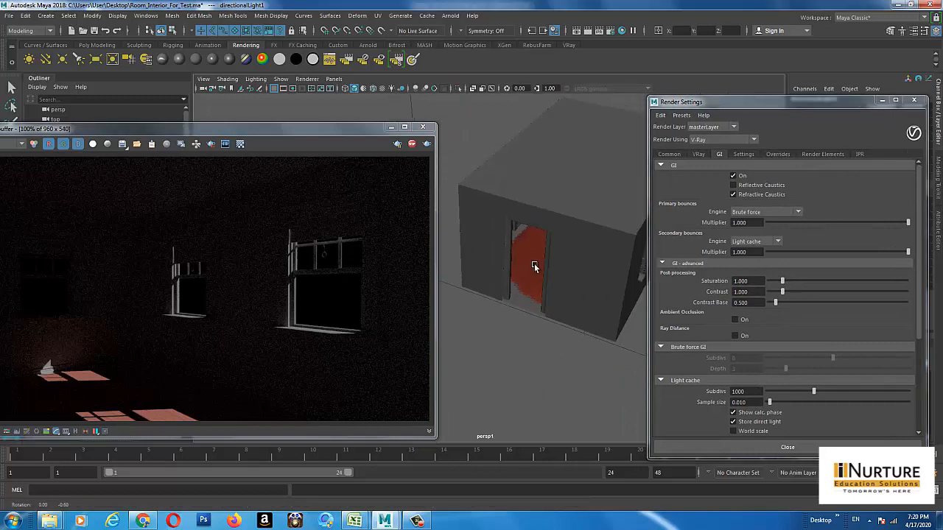
left_click_drag(534, 265, 550, 249, "alt")
left_click(551, 249)
left_click_drag(819, 105, 625, 141)
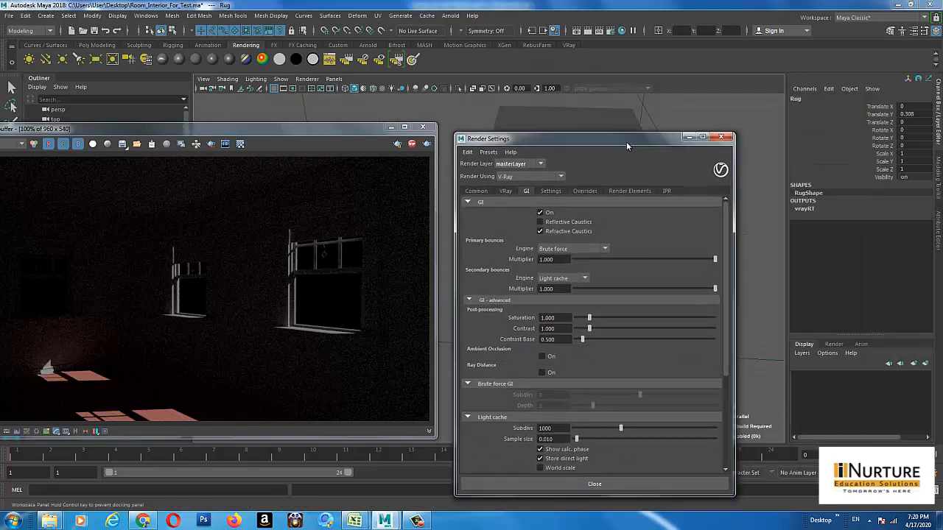
key("ctrl+a")
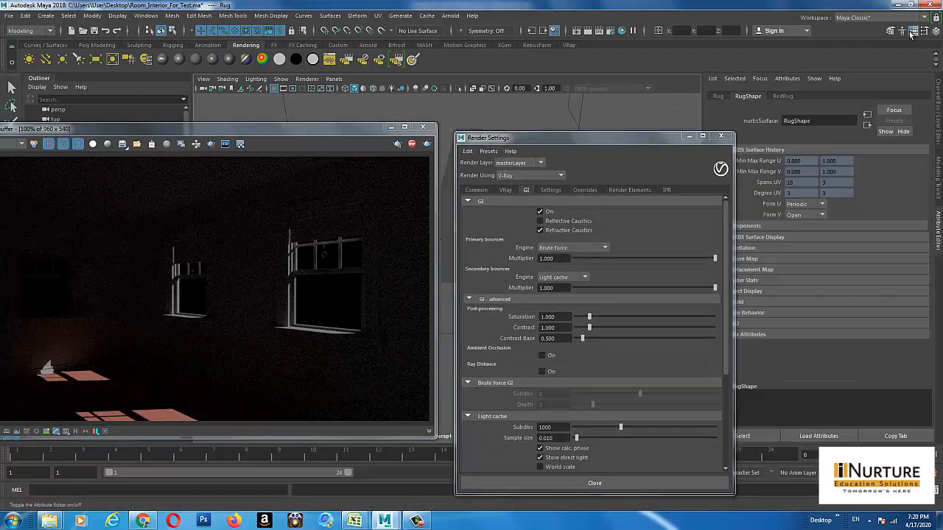
left_click(786, 96)
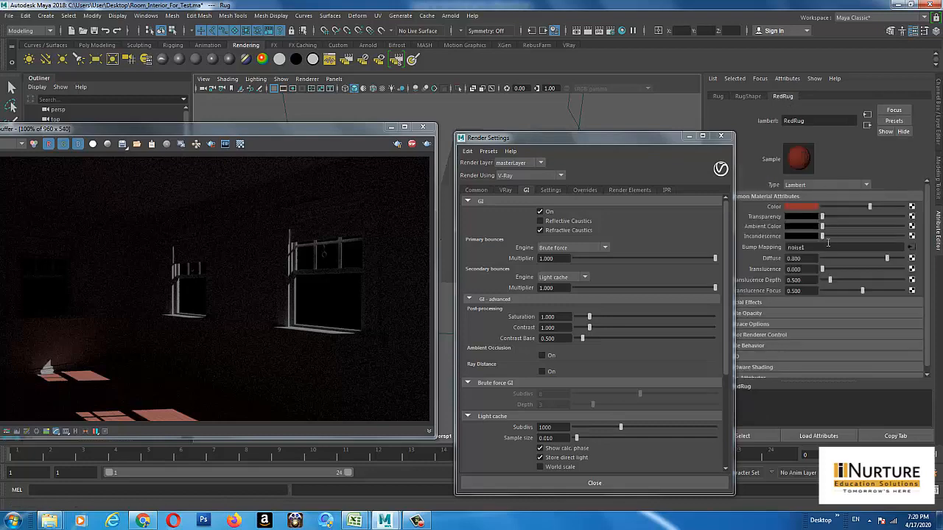
Try a blue hue for the RedRug material's color and check it in the live render.
left_click(801, 207)
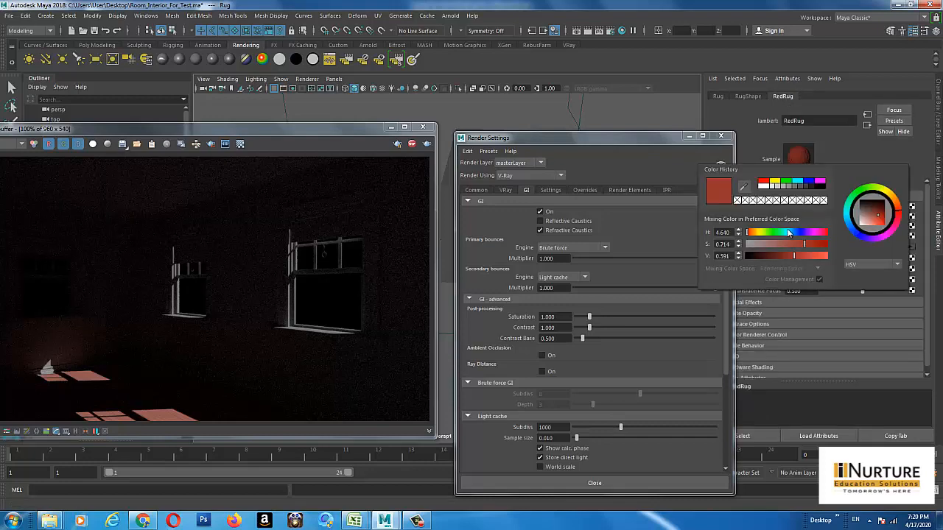
left_click(801, 233)
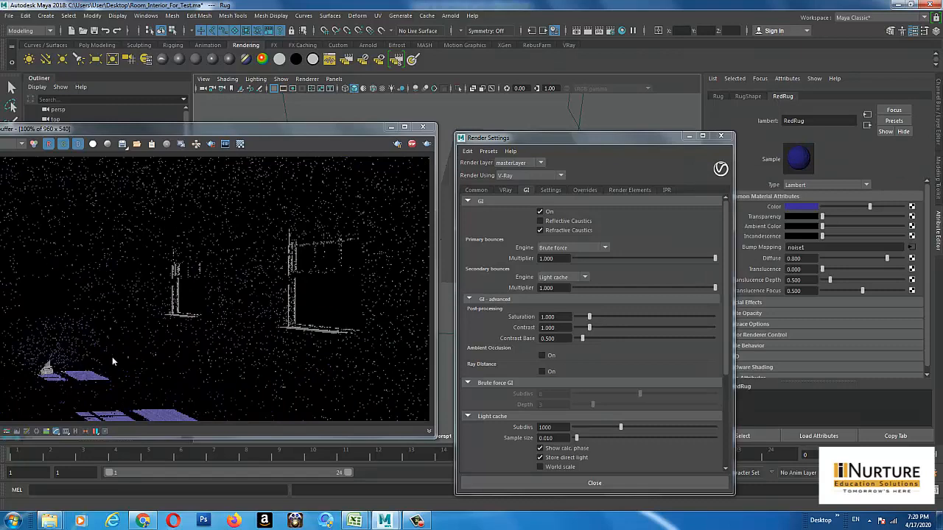
left_click_drag(272, 132, 316, 131)
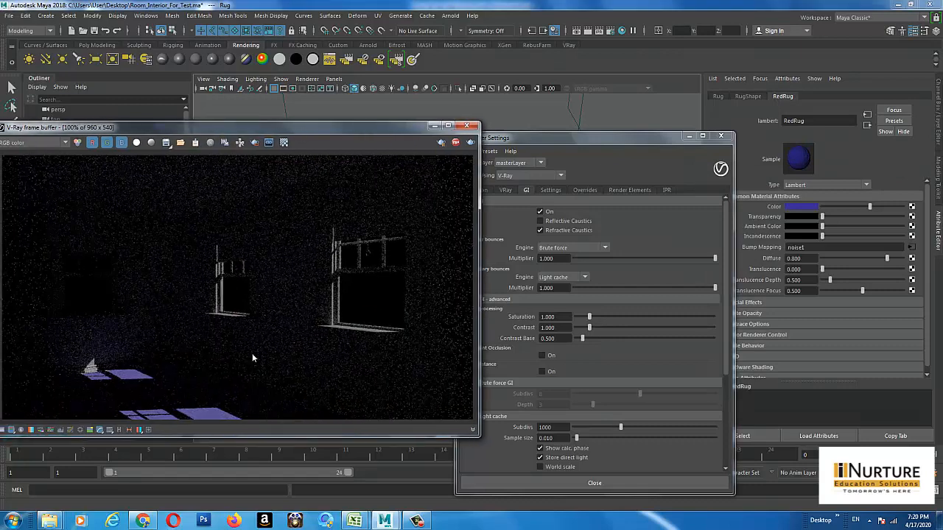
Change the RedRug material's color to orange and inspect the light bouncing off the rug in the render.
left_click(813, 208)
mouse_move(793, 238)
left_mouse_down()
mouse_move(767, 235)
mouse_move(828, 247)
left_mouse_up()
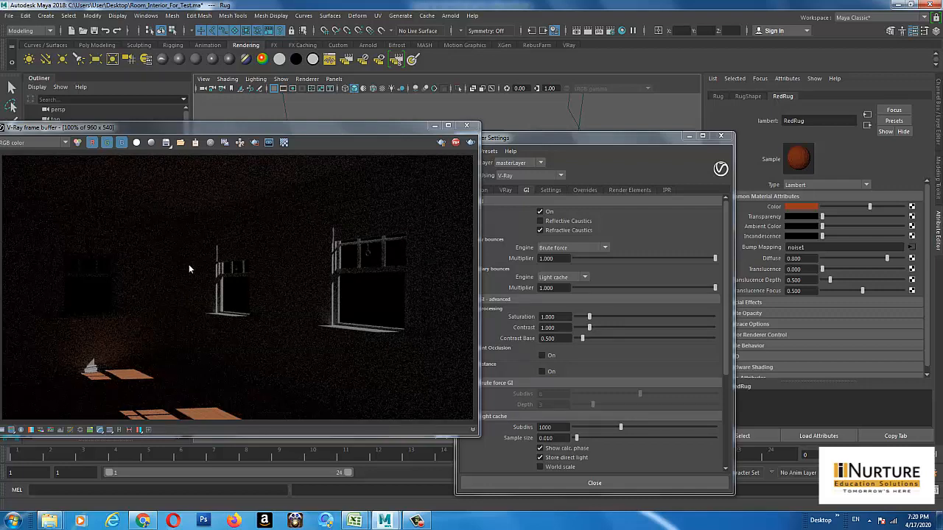
left_click_drag(558, 138, 573, 140)
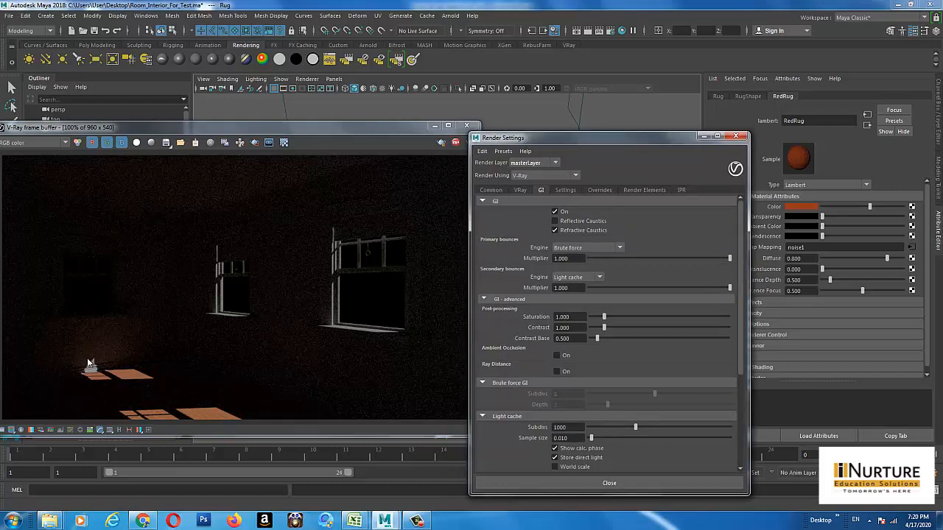
scroll(89, 364, "up", 3)
middle_click_drag(161, 349, 173, 331)
scroll(221, 291, "down", 2)
scroll(225, 289, "down", 1)
scroll(183, 312, "up", 1)
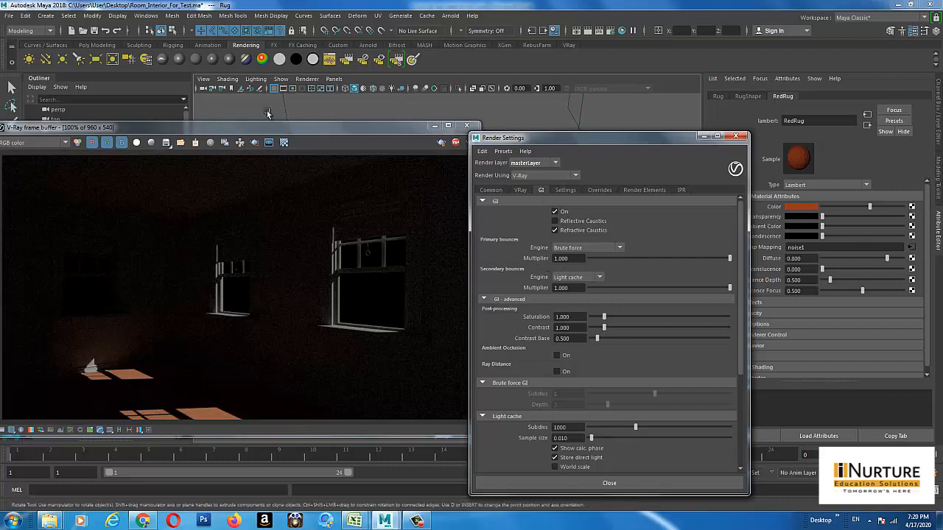
Set the primary bounces GI engine to Irradiance map, keeping the render preview and settings side by side.
left_click_drag(270, 127, 282, 112)
left_click_drag(576, 143, 608, 136)
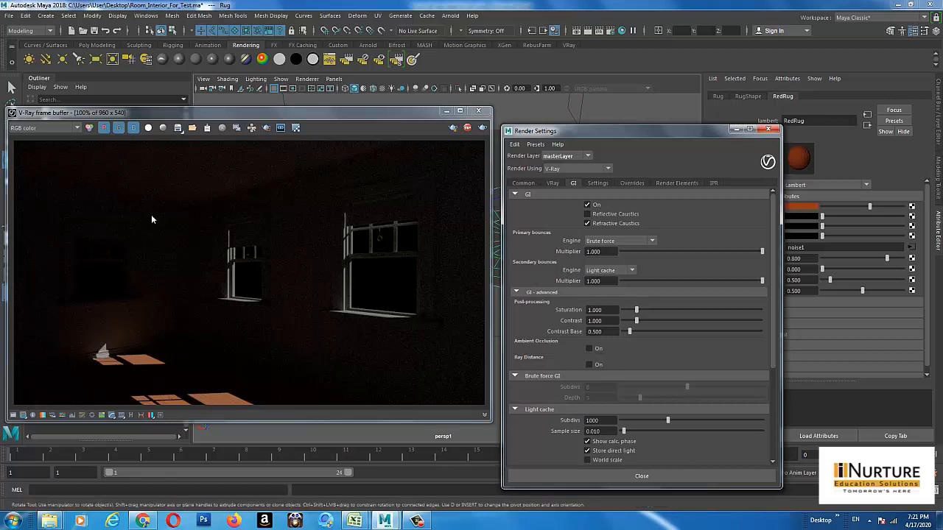
left_click(605, 244)
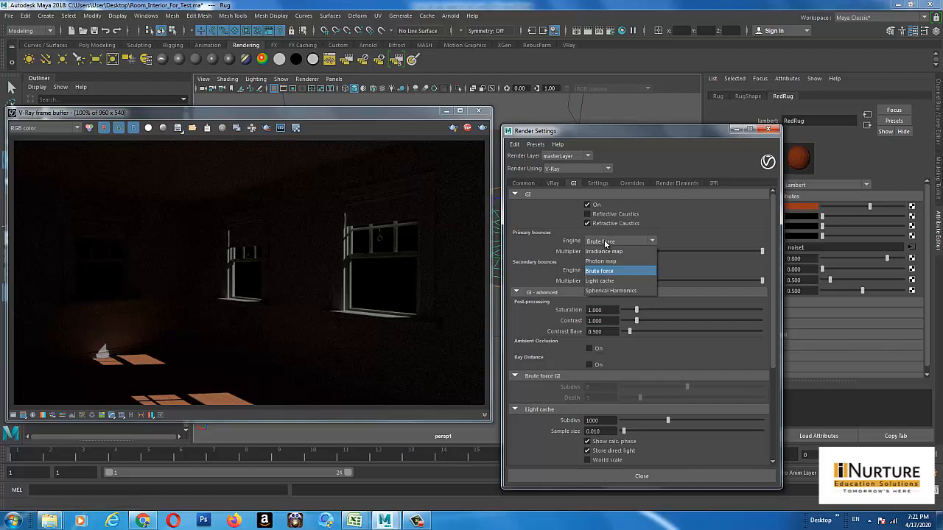
left_click(606, 252)
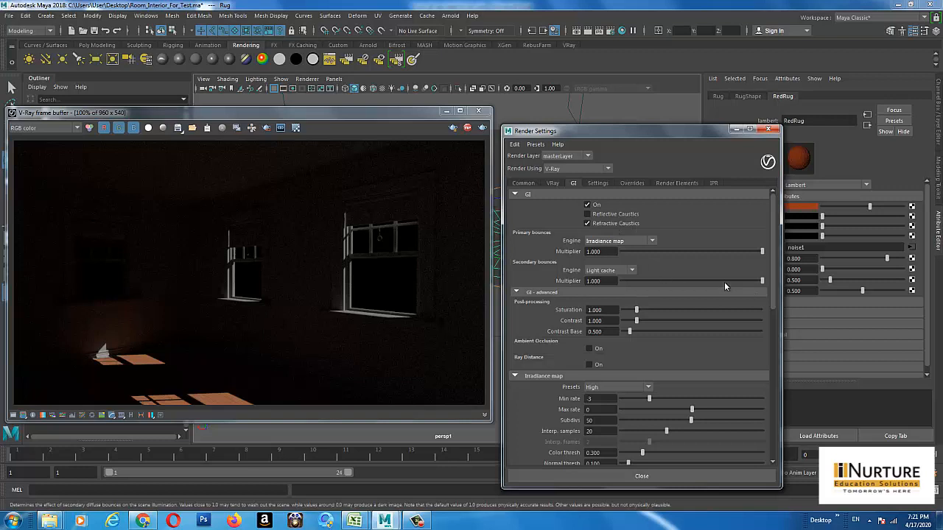
left_click_drag(669, 130, 668, 92)
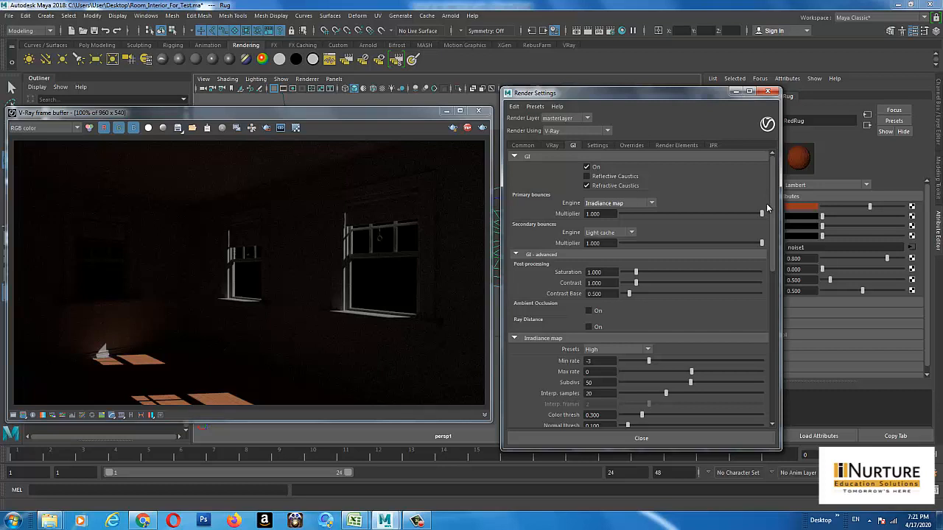
Compare the primary bounces engine options by switching to Brute force and back to Irradiance map.
left_click(632, 204)
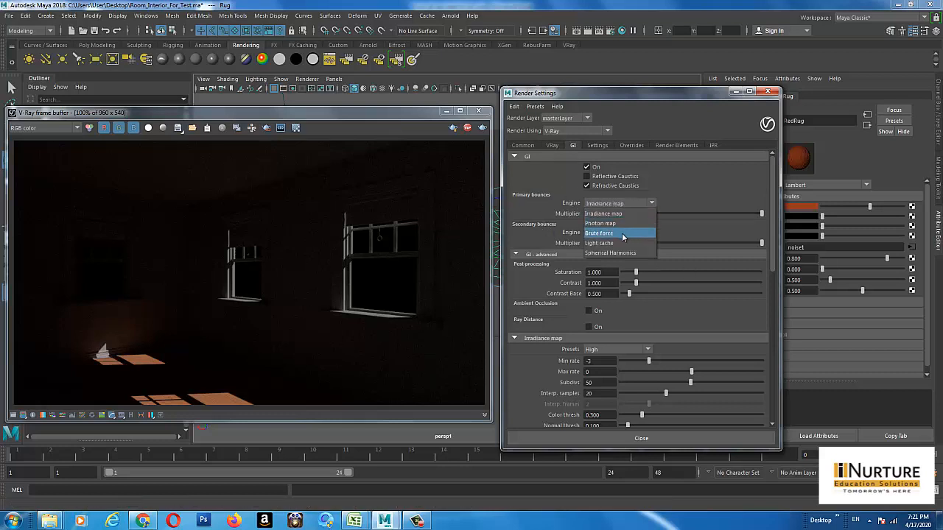
left_click(611, 213)
left_click_drag(775, 267, 773, 291)
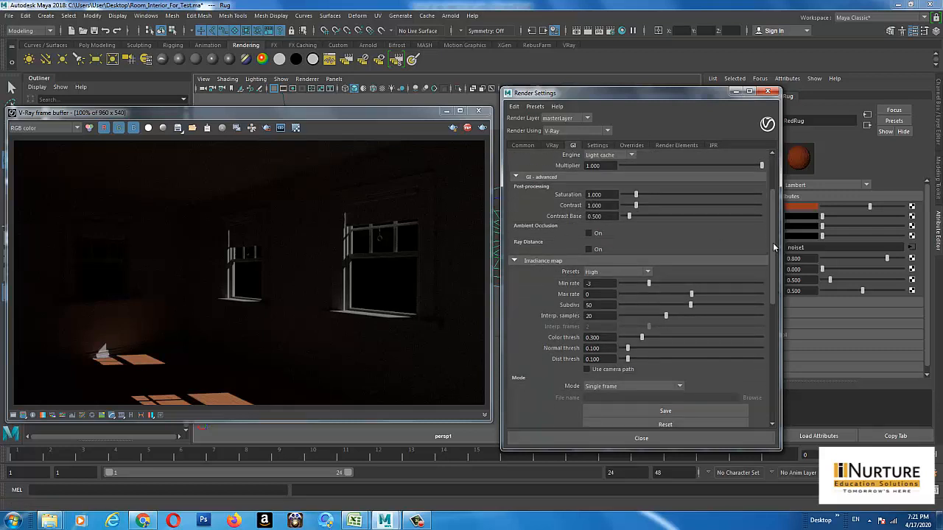
scroll(773, 247, "up", 3)
left_click(619, 203)
left_click(604, 233)
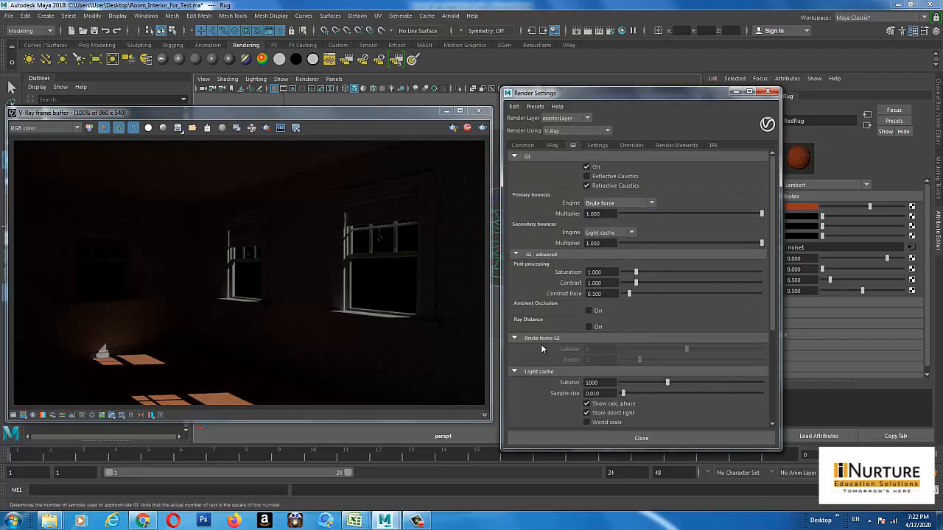
left_click(620, 204)
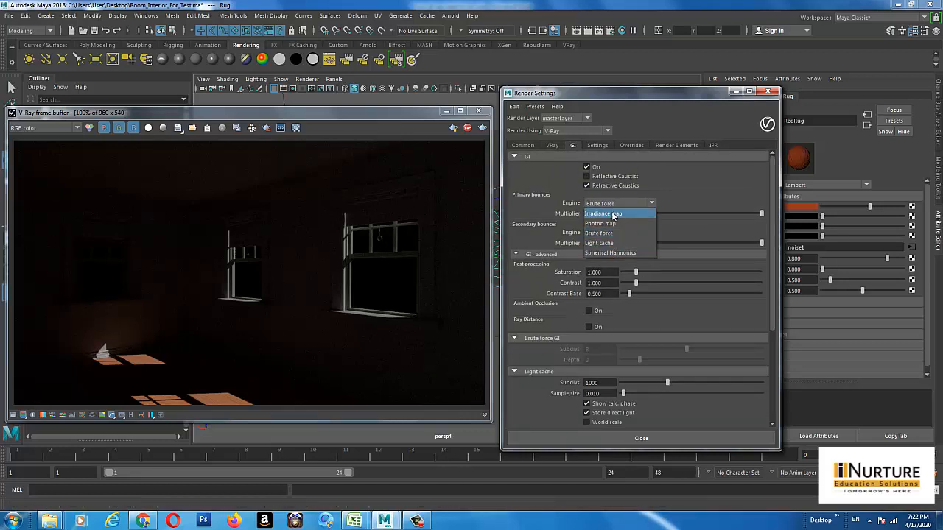
left_click(612, 213)
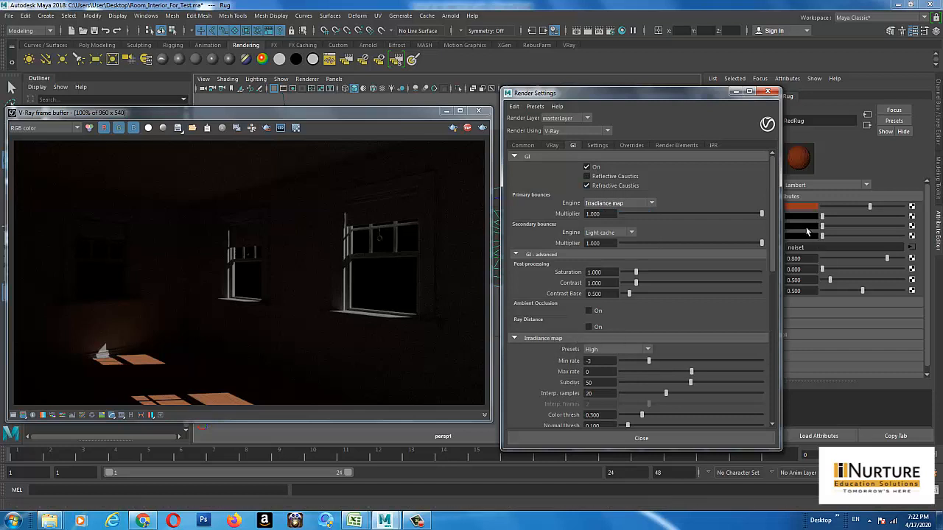
Try the Medium and Very low presets for the irradiance map.
scroll(763, 279, "down", 5)
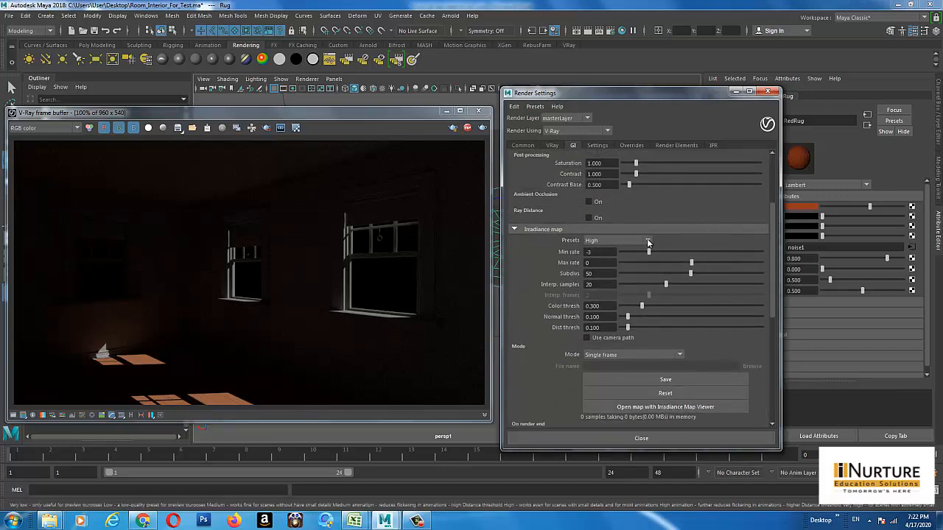
left_click(613, 241)
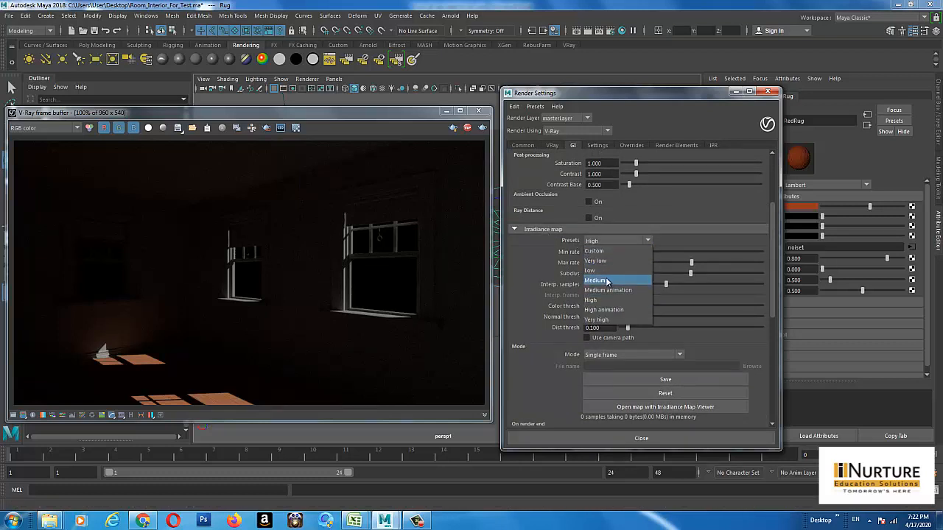
left_click(606, 281)
left_click(610, 241)
left_click(600, 261)
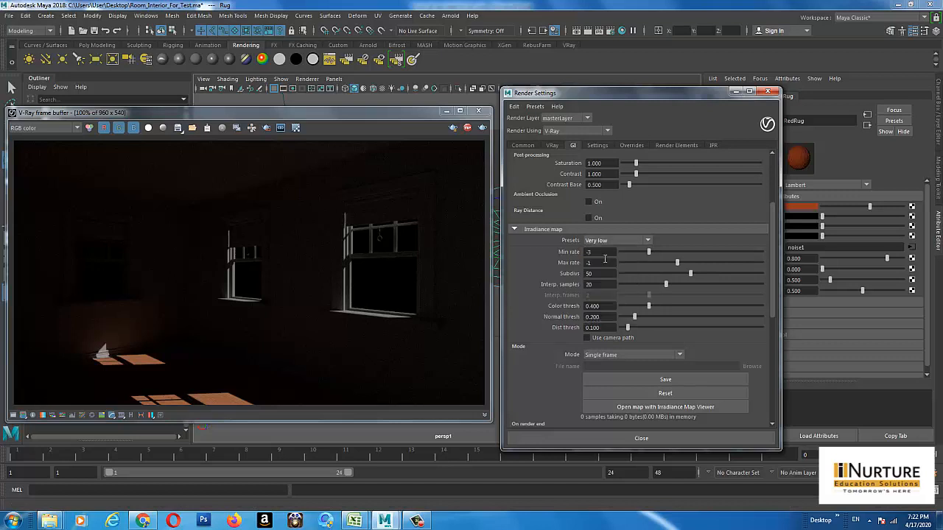
left_click(612, 241)
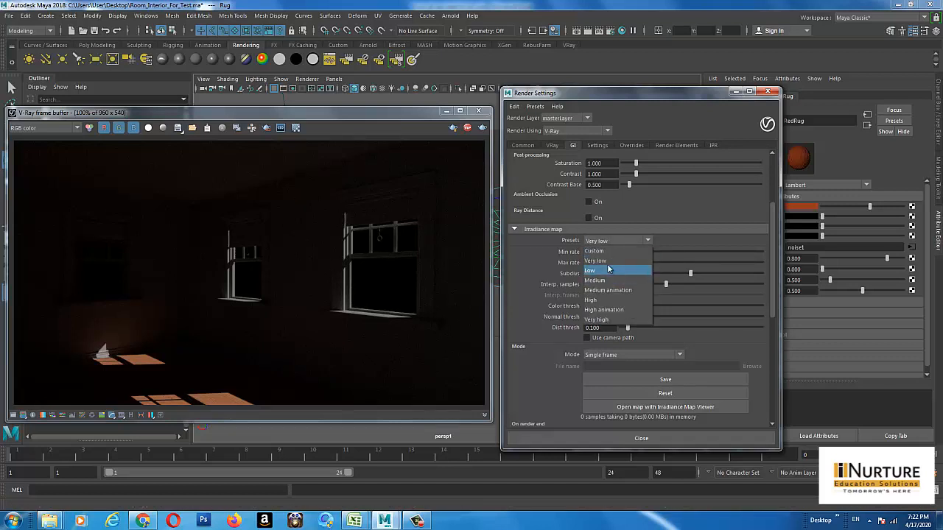
left_click(608, 262)
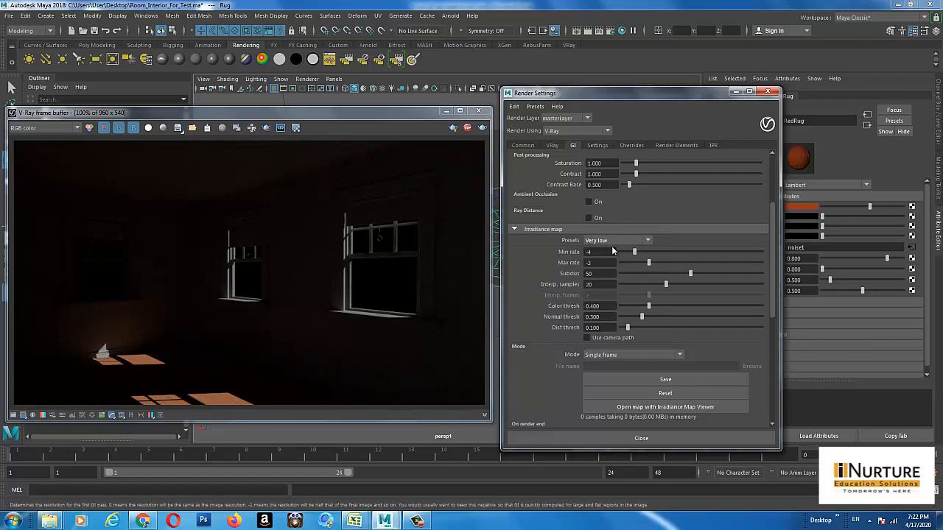
Set the irradiance map preset to Medium and its interpolation samples to 30.
left_click(614, 241)
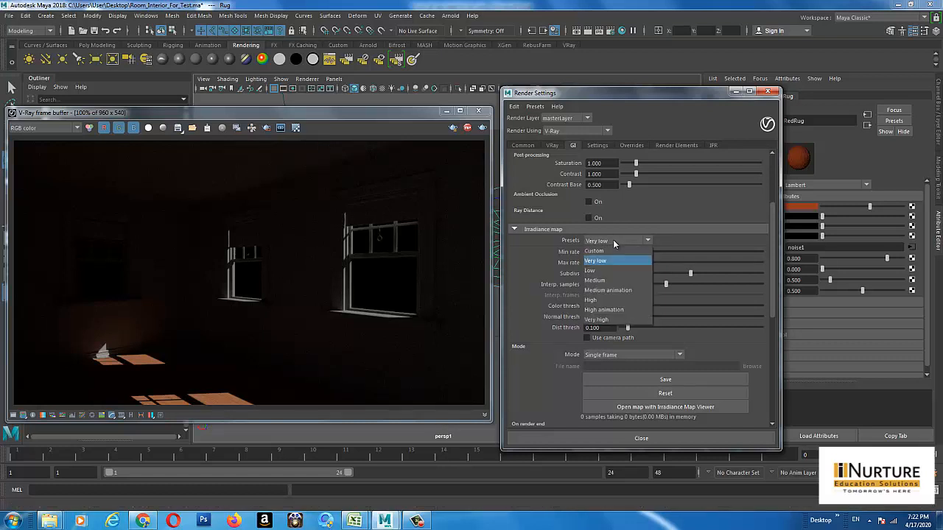
left_click(610, 280)
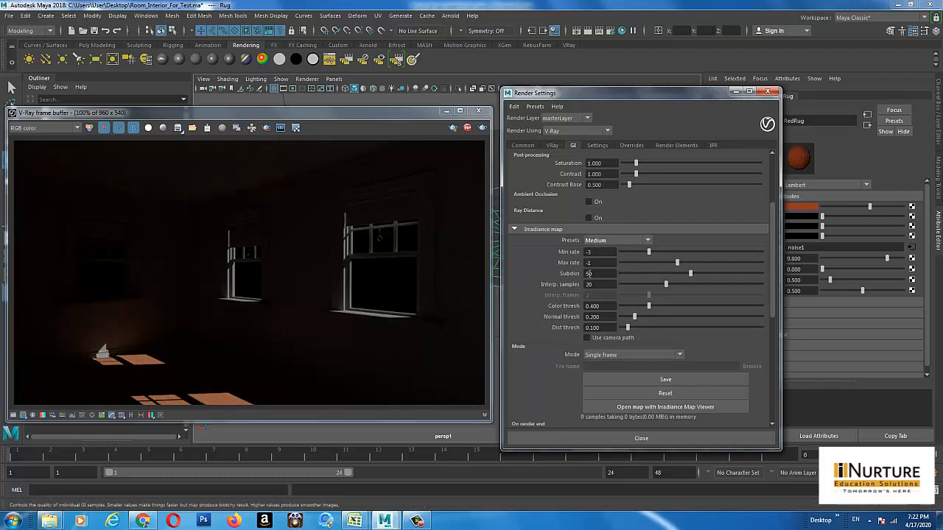
left_click_drag(598, 286, 567, 287)
type("30")
key("Return")
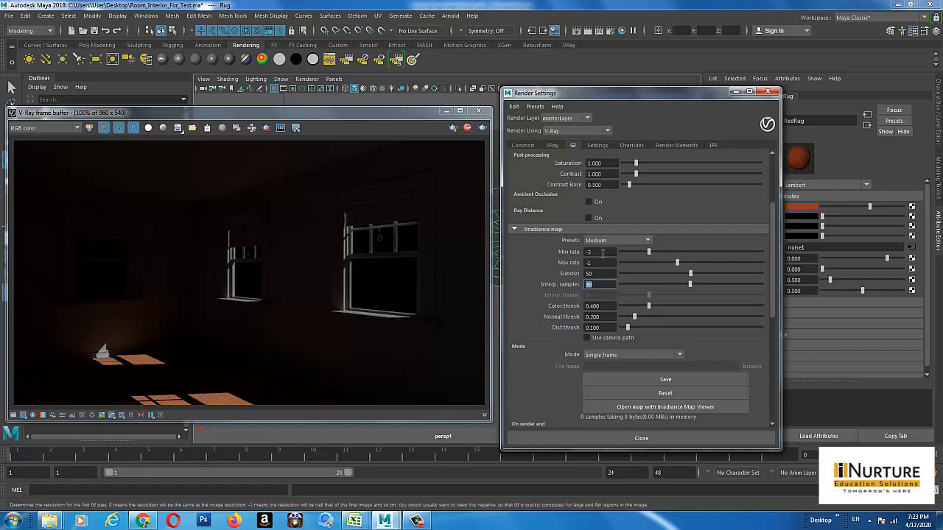
Enable Use camera path for the irradiance map and expand its advanced settings.
left_click_drag(775, 247, 771, 279)
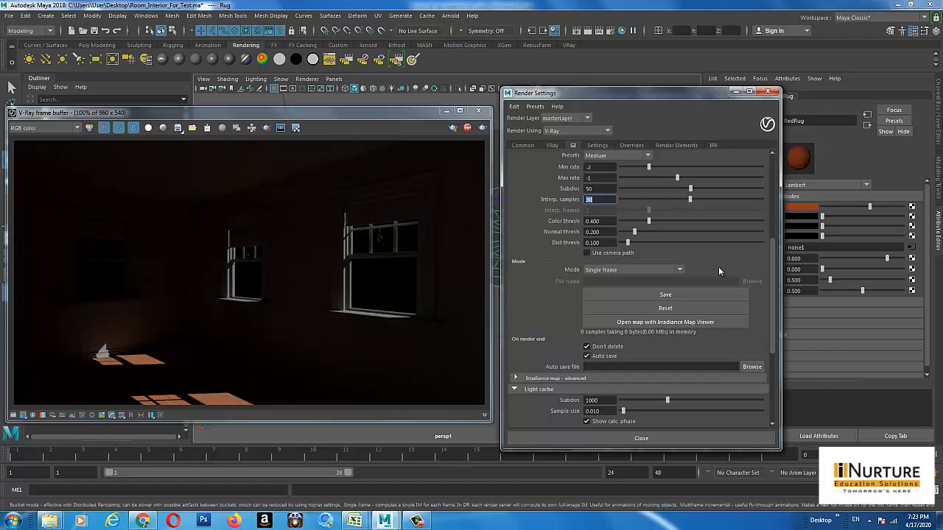
left_click(589, 253)
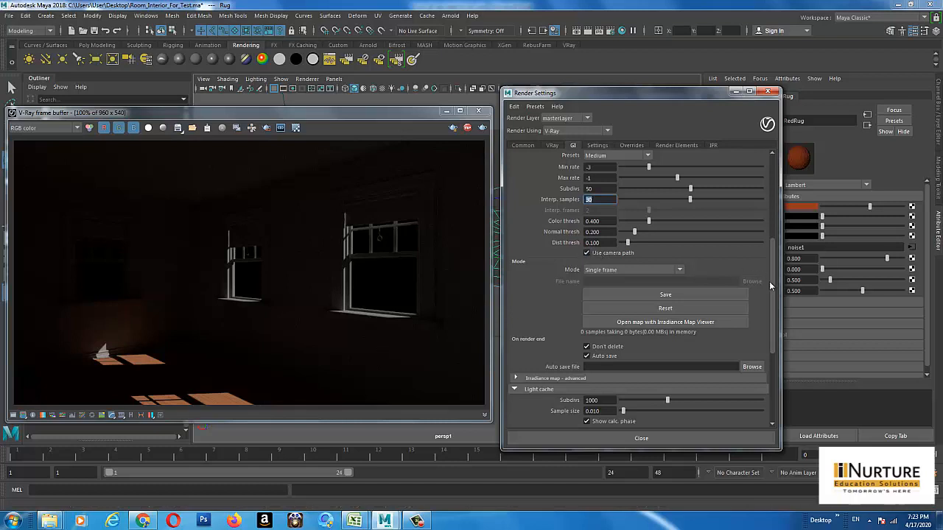
left_click_drag(769, 281, 774, 313)
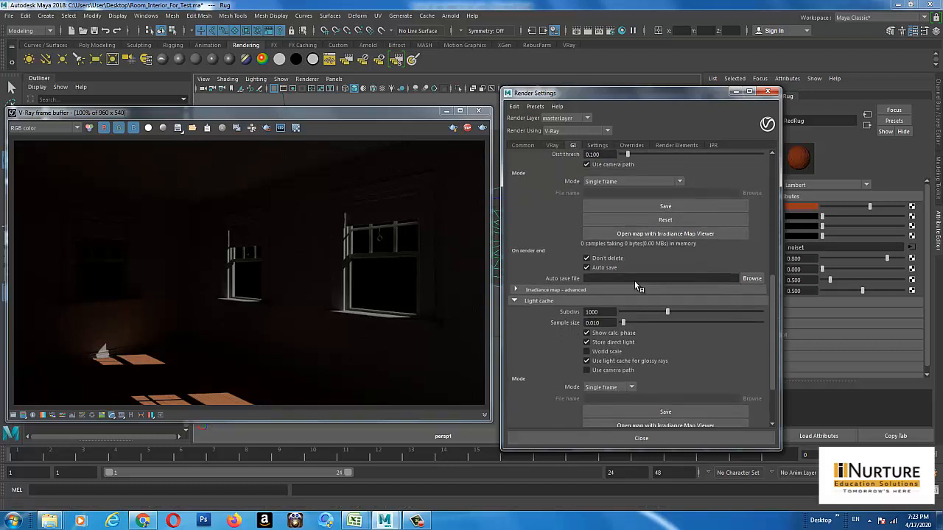
left_click(561, 290)
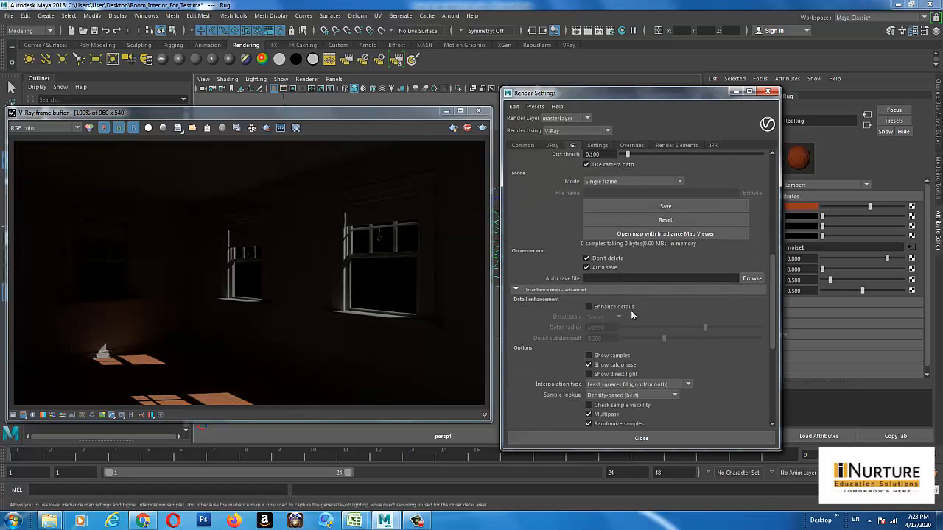
left_click_drag(774, 301, 770, 320)
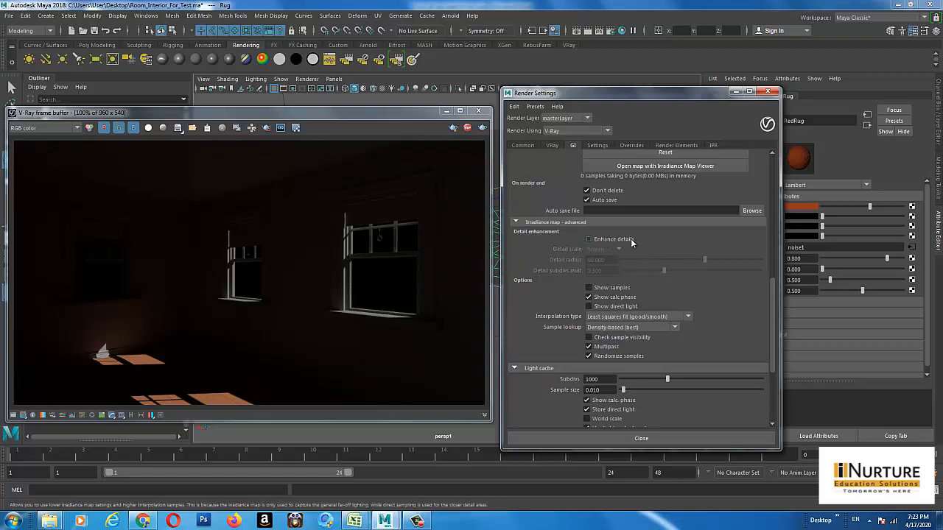
Try 500 subdivisions for the light cache, then restore the value to 1000.
left_click_drag(331, 113, 340, 112)
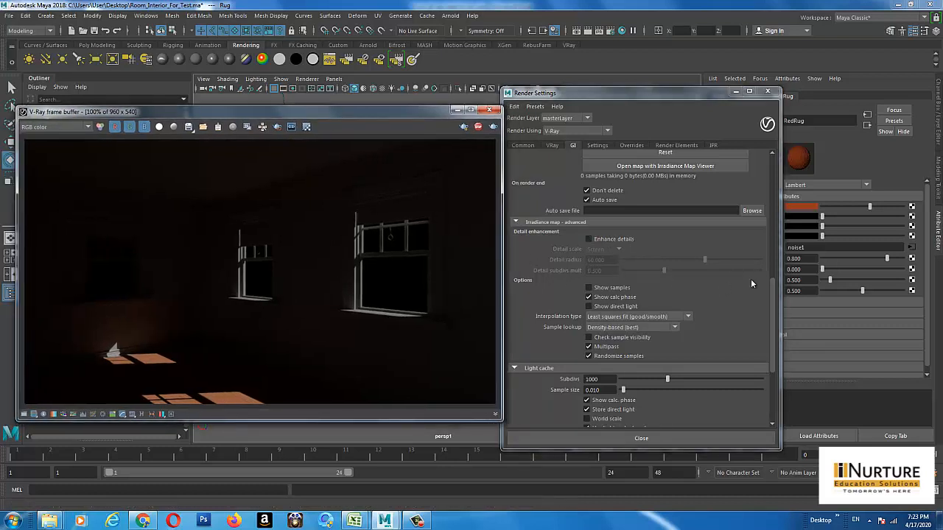
left_click_drag(772, 289, 777, 337)
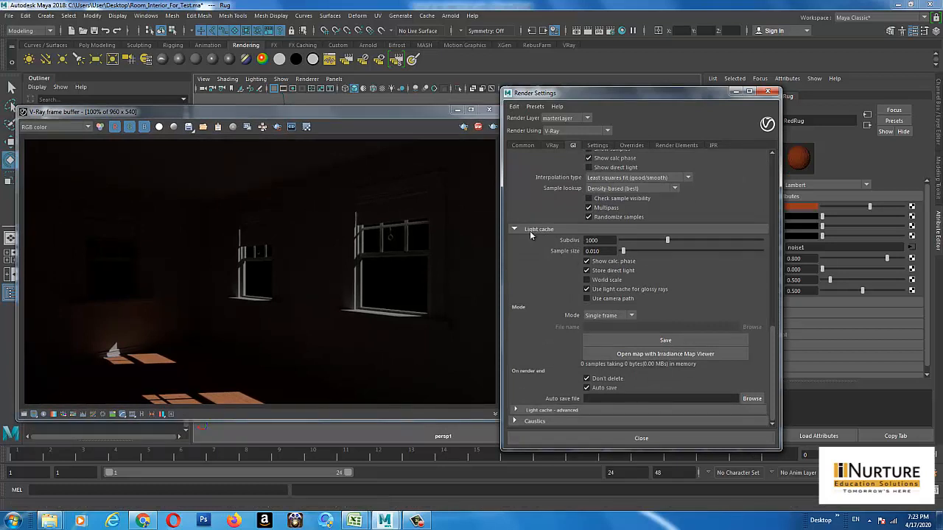
double_click(592, 241)
type("500")
key("Return")
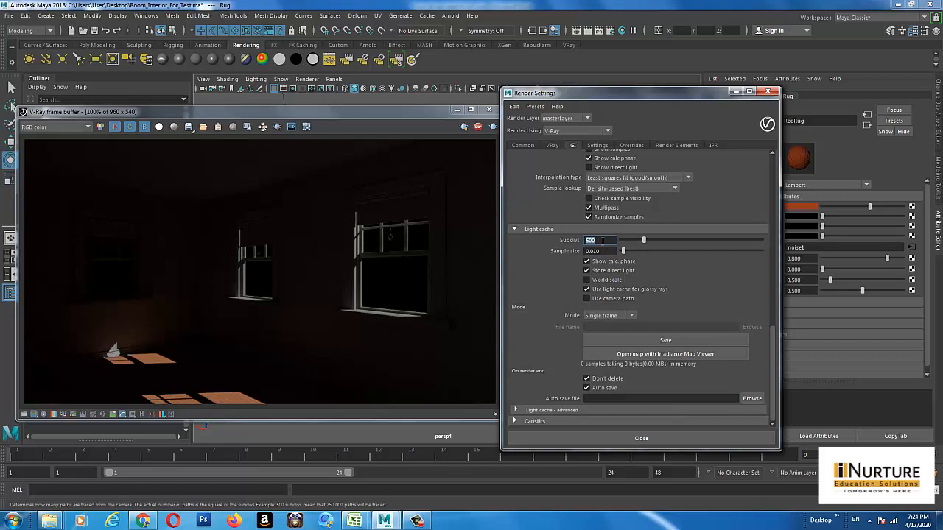
type("1000")
key("Return")
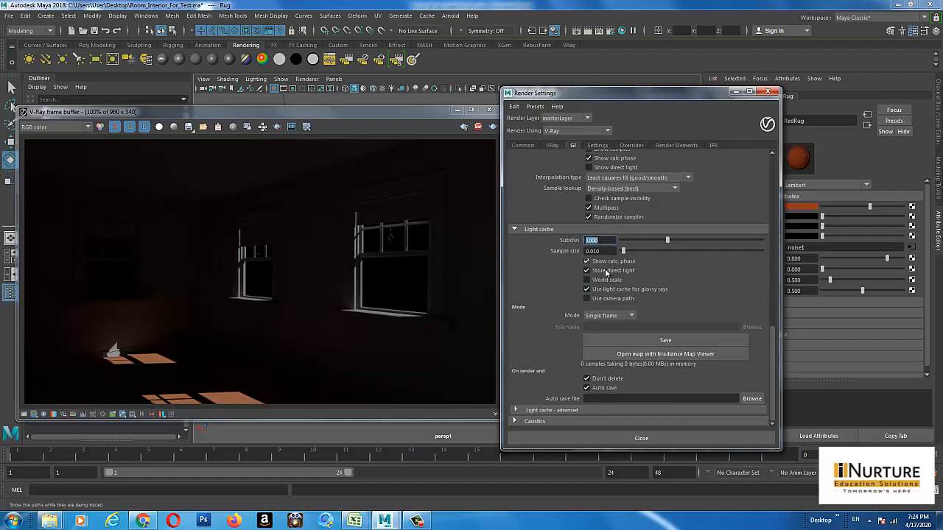
Expand the advanced light cache and caustics sections and review their parameters.
left_click(577, 409)
scroll(666, 346, "down", 3)
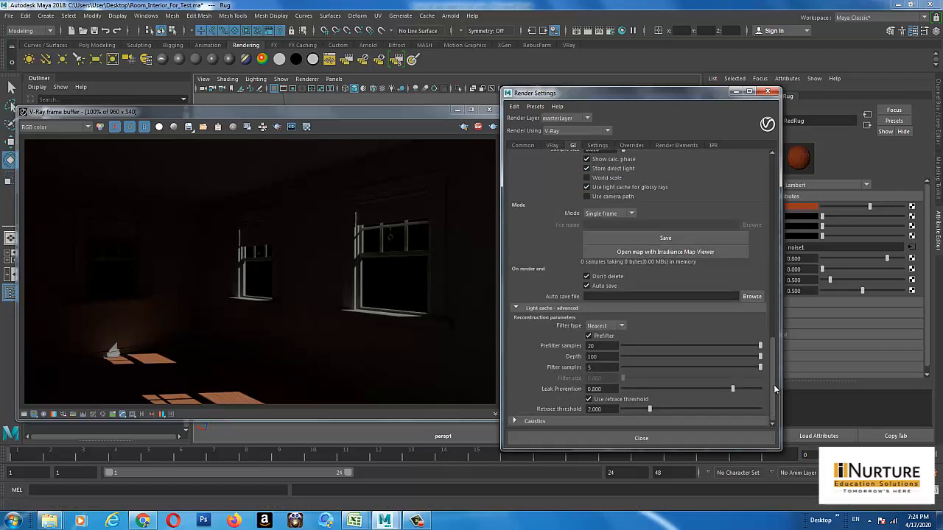
left_click(536, 421)
scroll(625, 385, "down", 3)
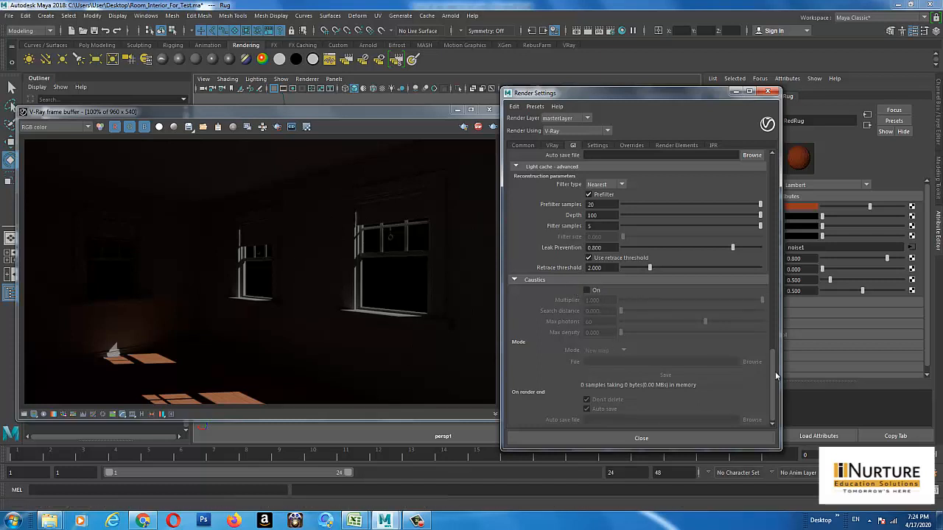
left_click_drag(773, 371, 777, 312)
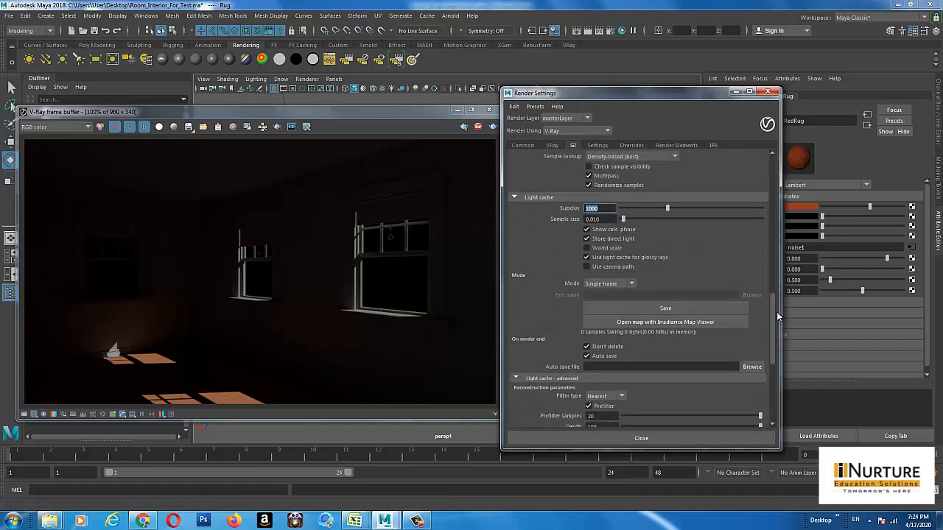
Review the V-Ray displacement, distributed rendering and system settings, including the advanced system options.
left_click(598, 145)
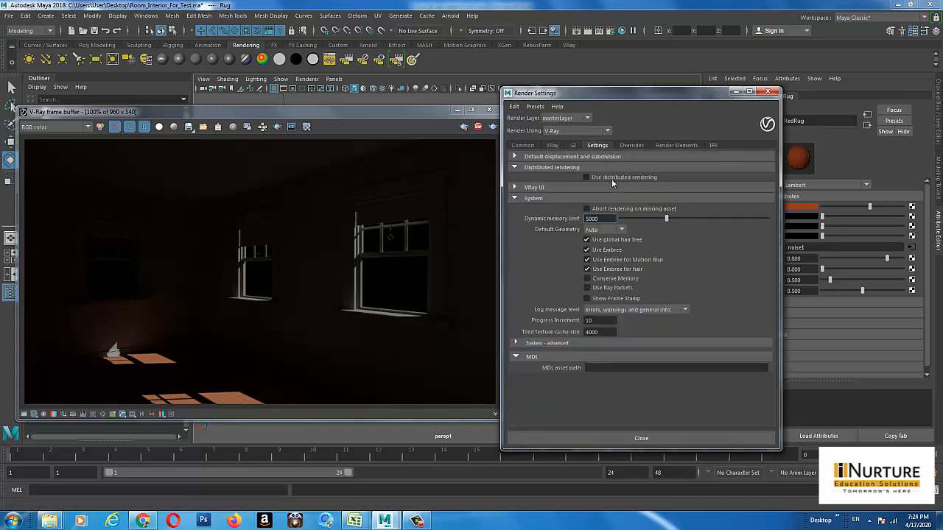
left_click(554, 157)
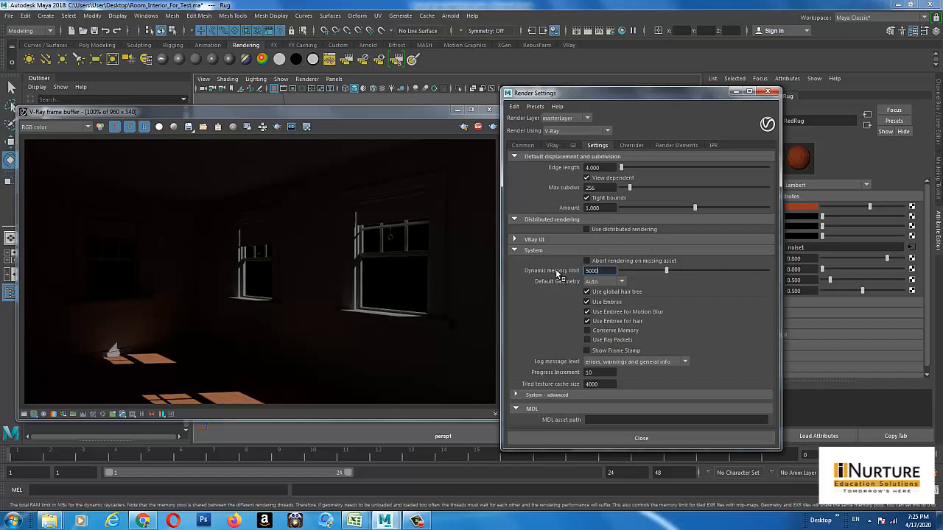
key("Return")
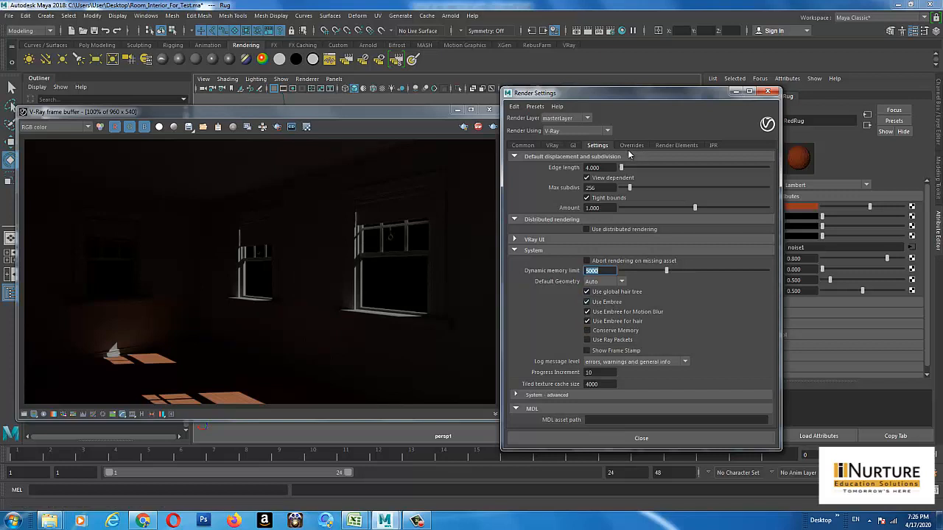
left_click(545, 395)
scroll(651, 410, "down", 1)
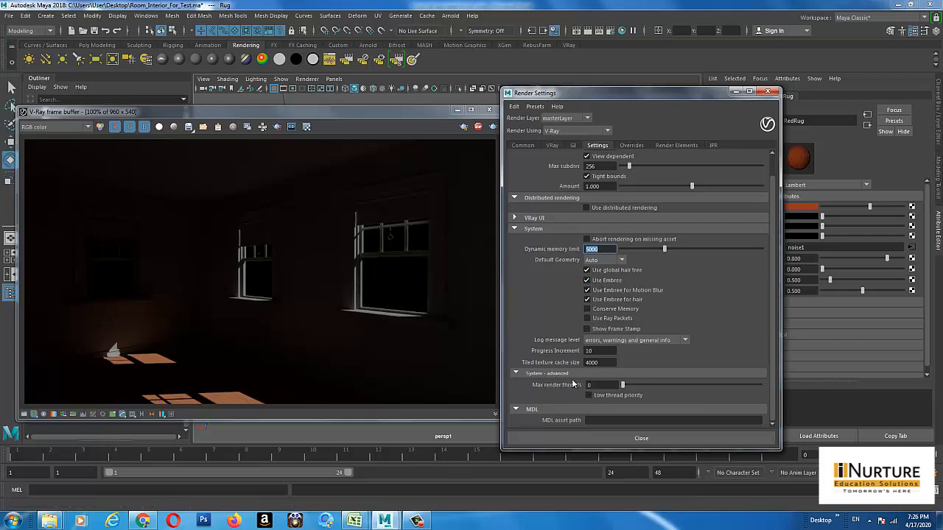
scroll(635, 155, "up", 1)
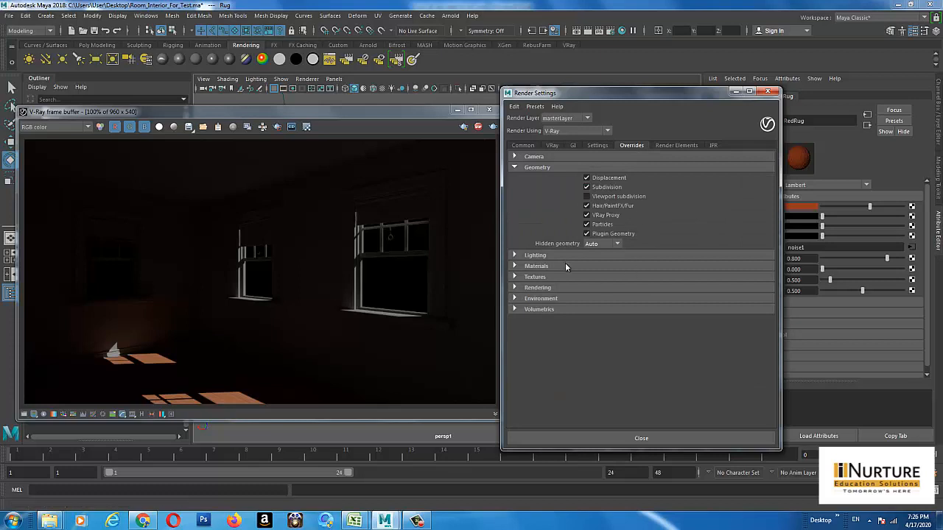
Expand the camera overrides and examine the available camera types, keeping Standard.
left_click(555, 157)
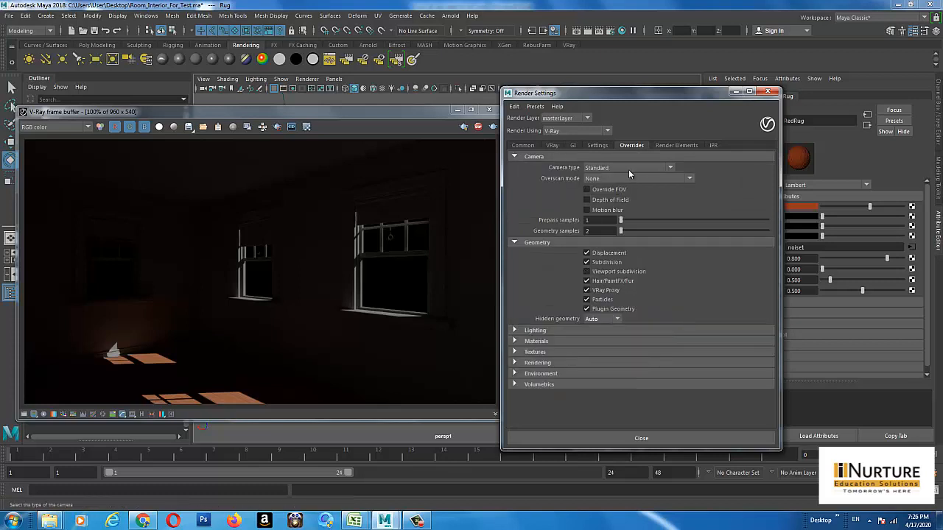
left_click(625, 168)
left_click(624, 166)
left_click(652, 167)
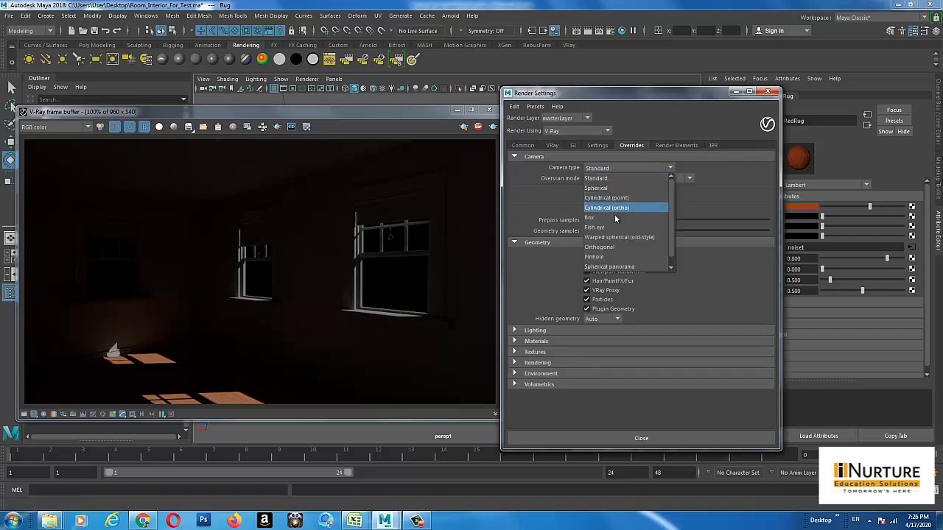
scroll(641, 266, "down", 1)
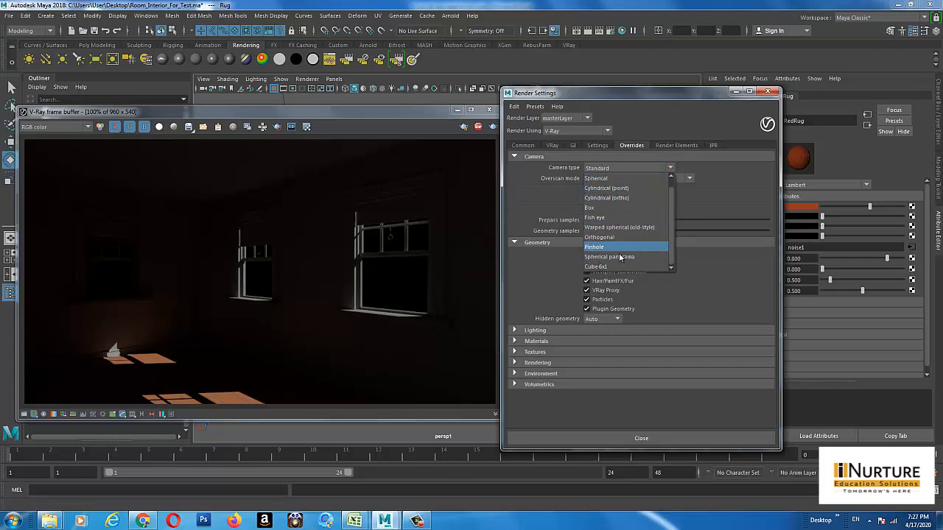
scroll(622, 216, "up", 1)
left_click(612, 168)
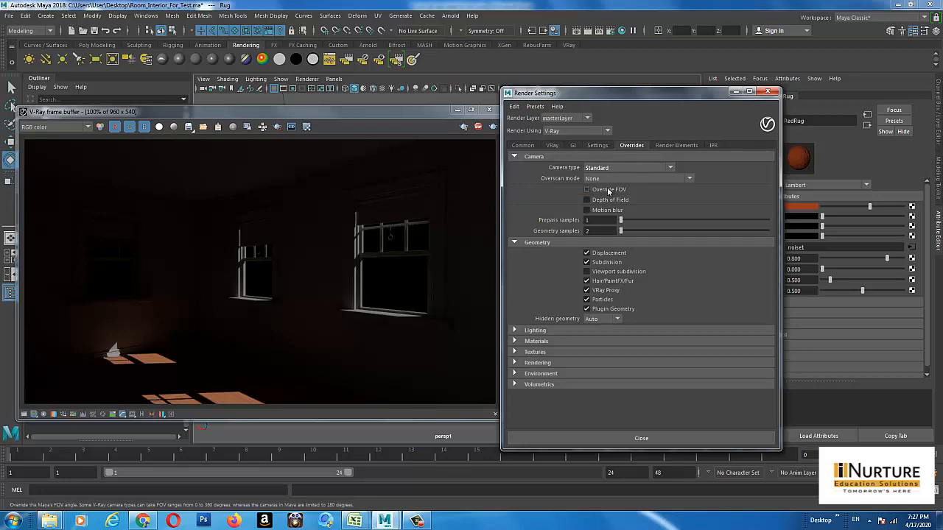
Override the camera FOV with 360 and change the camera type to Spherical.
left_click(609, 190)
double_click(600, 199)
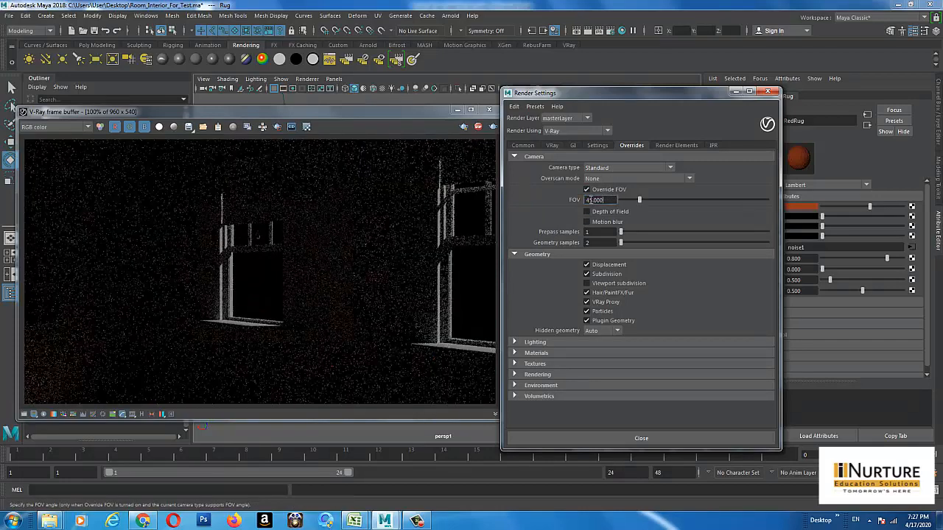
type("360")
key("Return")
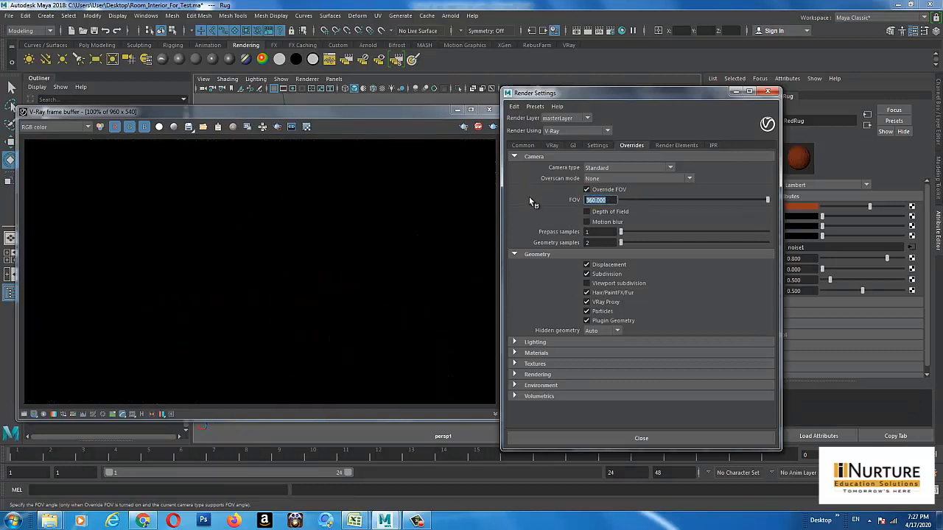
left_click(625, 167)
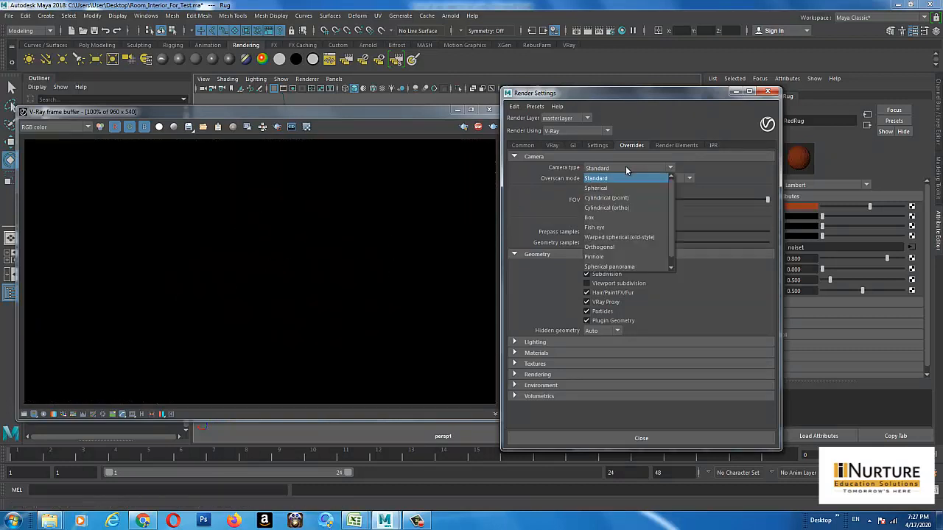
left_click(612, 196)
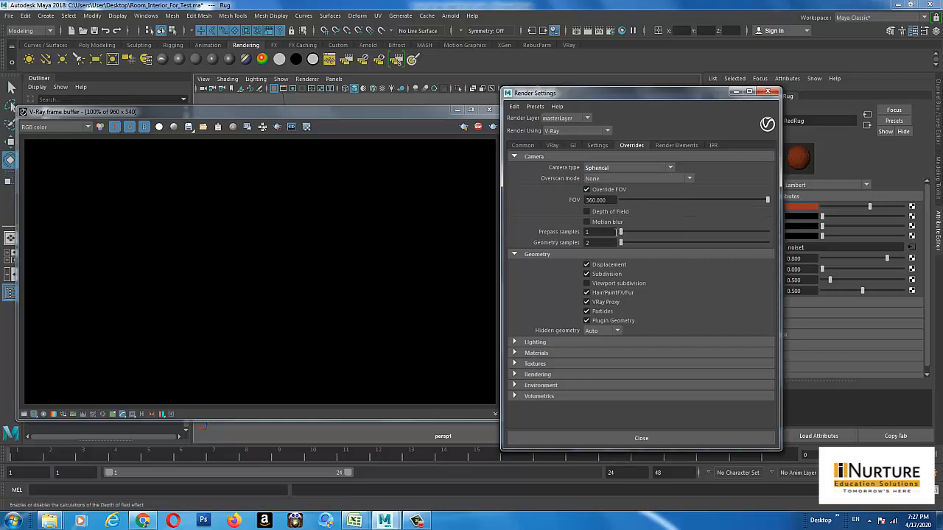
left_click_drag(383, 112, 368, 112)
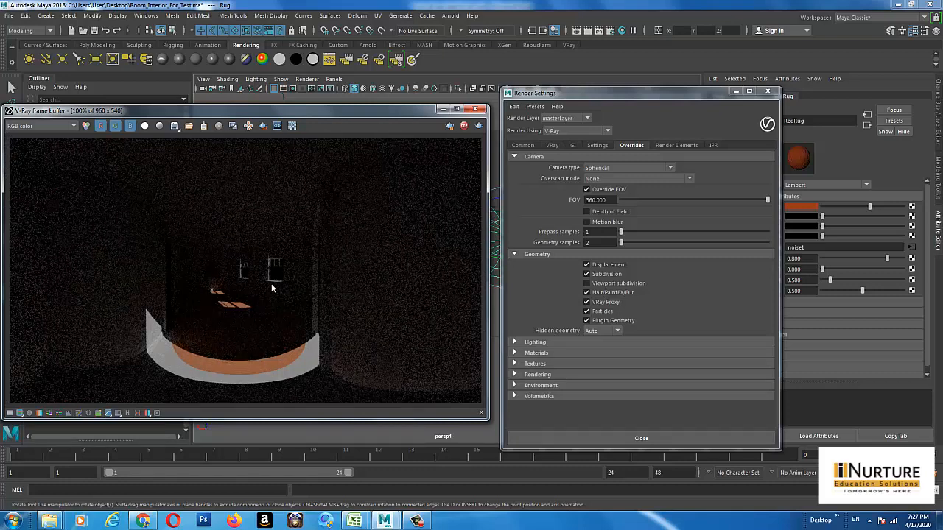
Return the camera type to Standard and turn off the FOV override.
left_click(634, 167)
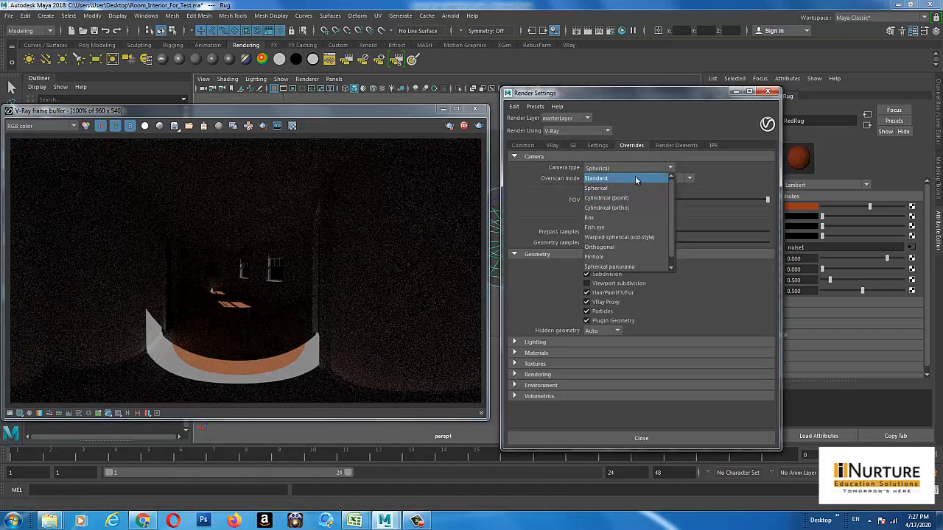
left_click(635, 178)
left_click(608, 189)
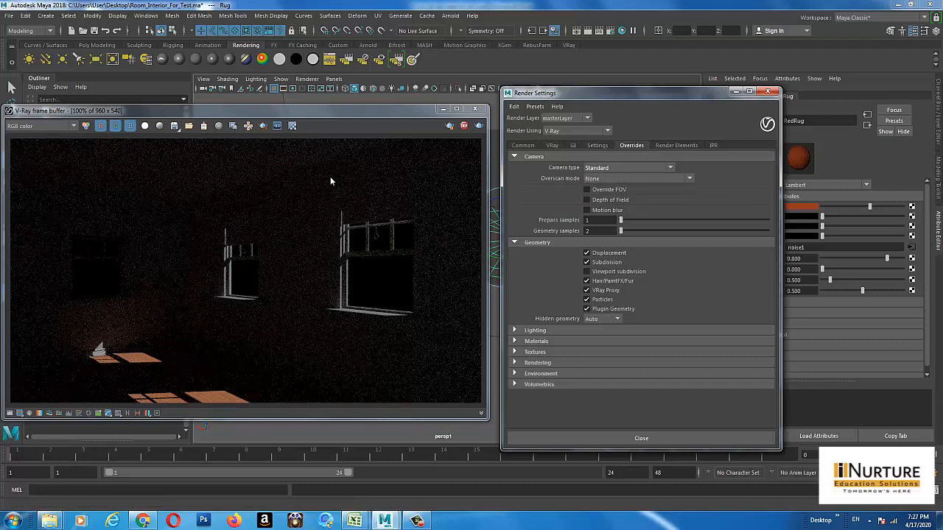
Expand the lighting overrides and look through the light evaluation options, keeping Adaptive.
left_click(588, 281)
left_click(549, 330)
scroll(651, 333, "down", 3)
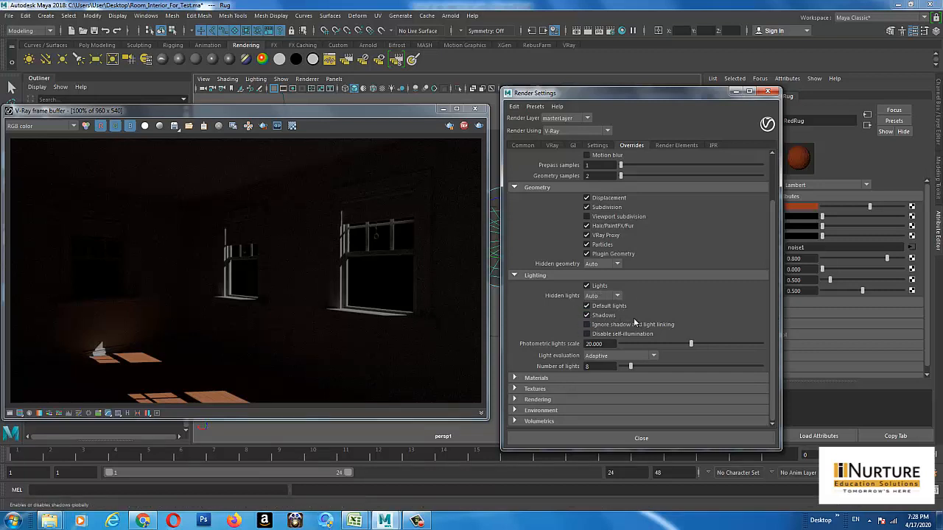
left_click(610, 356)
left_click(618, 351)
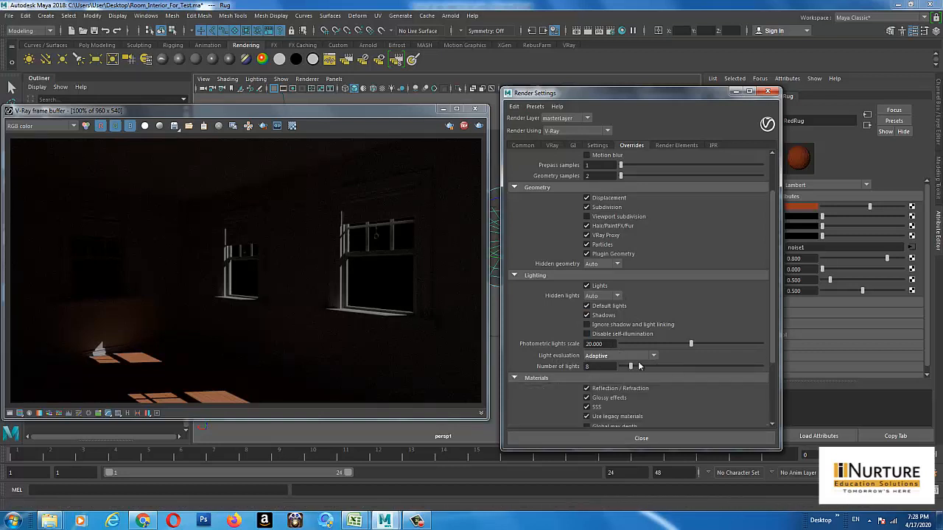
Expand the materials, textures and rendering overrides and examine their options.
left_click(635, 377)
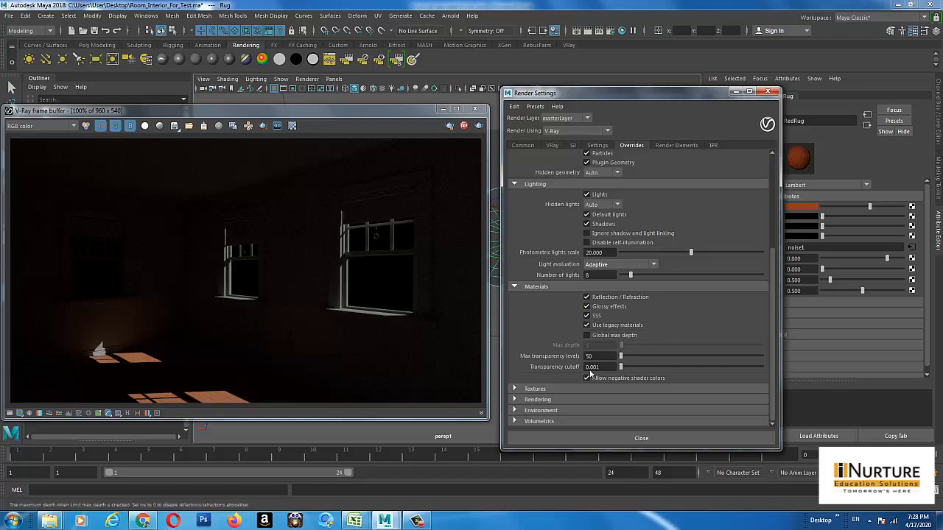
left_click(566, 388)
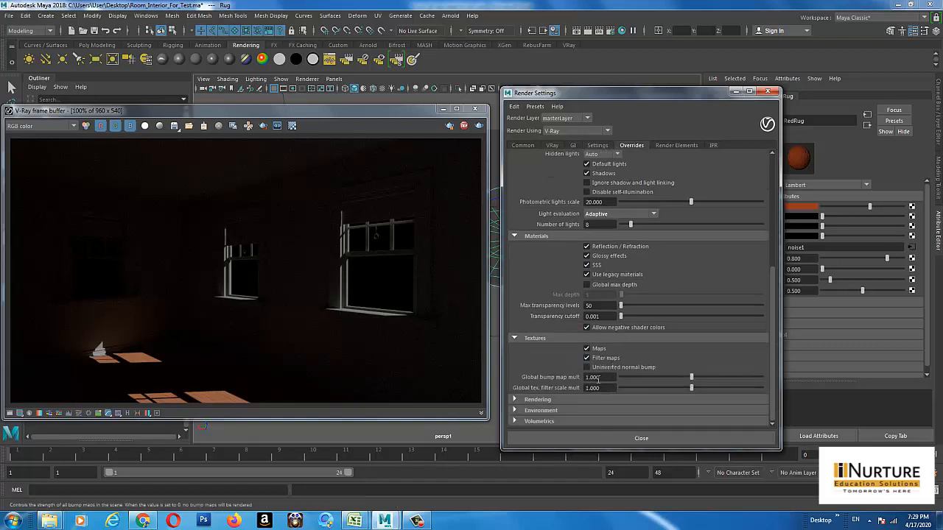
left_click(560, 402)
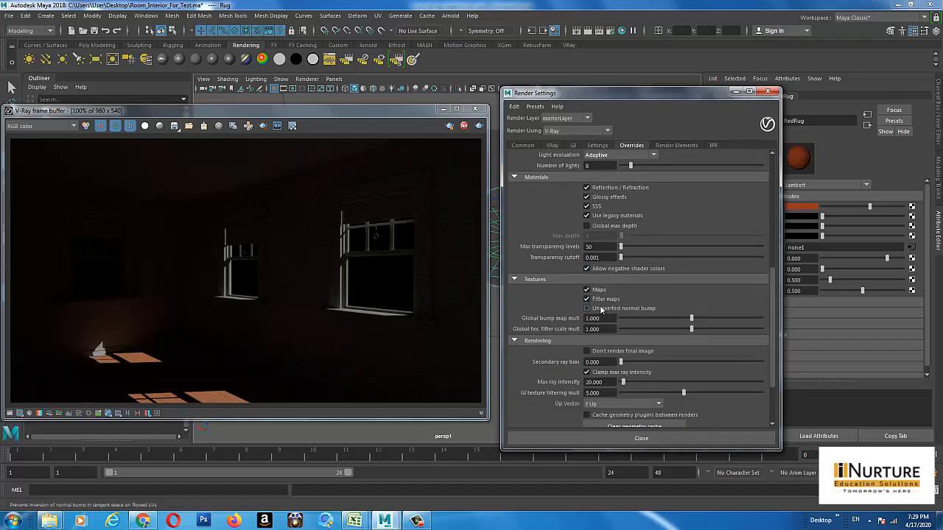
scroll(602, 353, "down", 2)
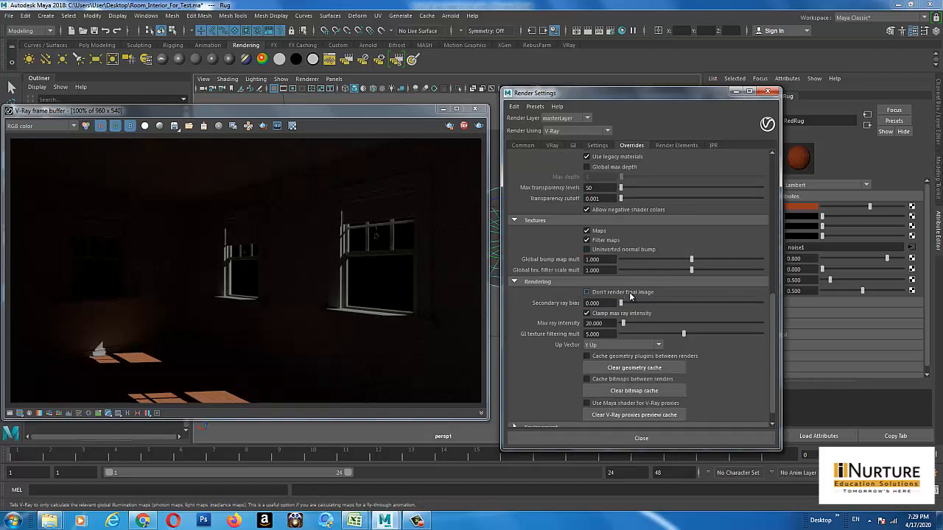
scroll(630, 297, "down", 1)
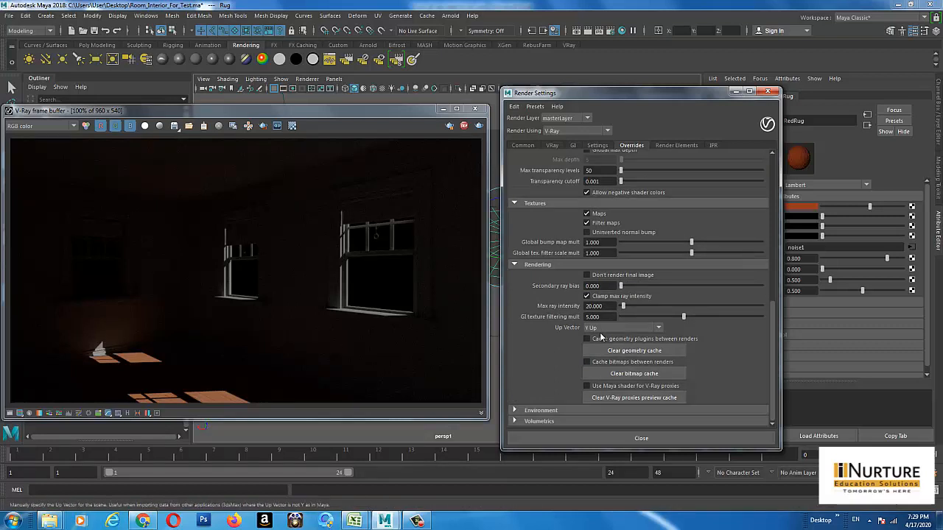
Expand the environment and volumetrics overrides to view their sun, sky and volume options.
left_click(541, 411)
scroll(560, 409, "down", 2)
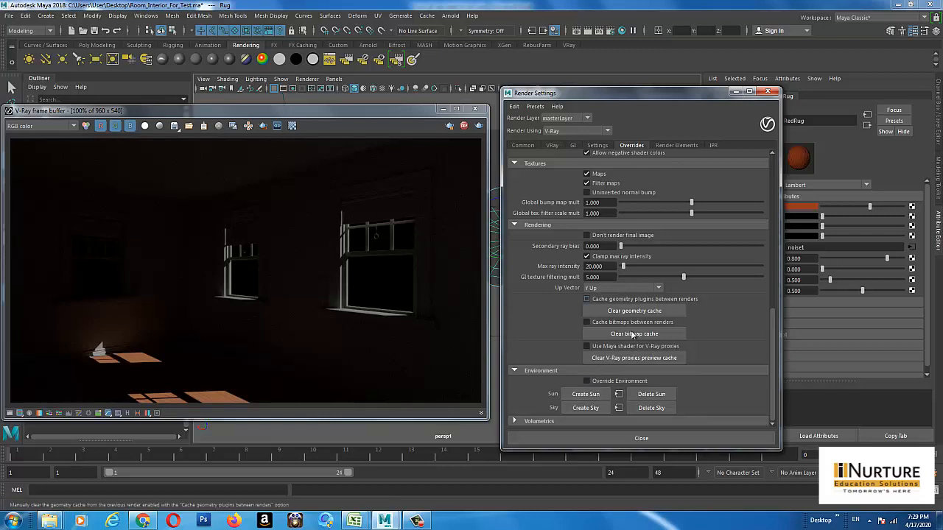
left_click(589, 420)
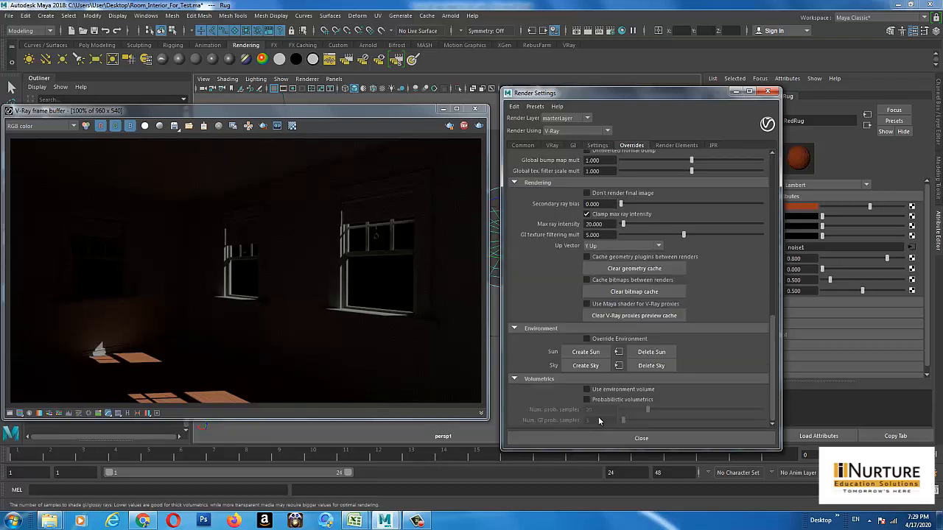